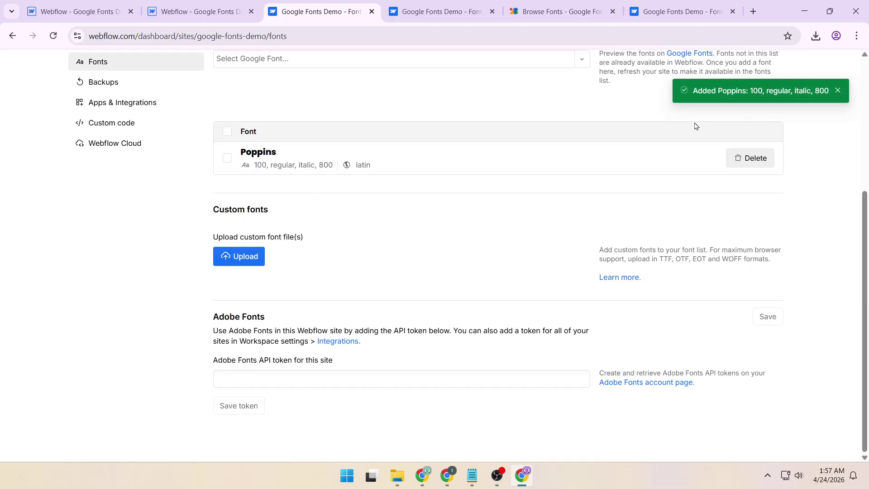
# Step: In the Designer for the Google Fonts Demo site, set the Heading 3 element's font to Poppins
pyautogui.click(181, 13)
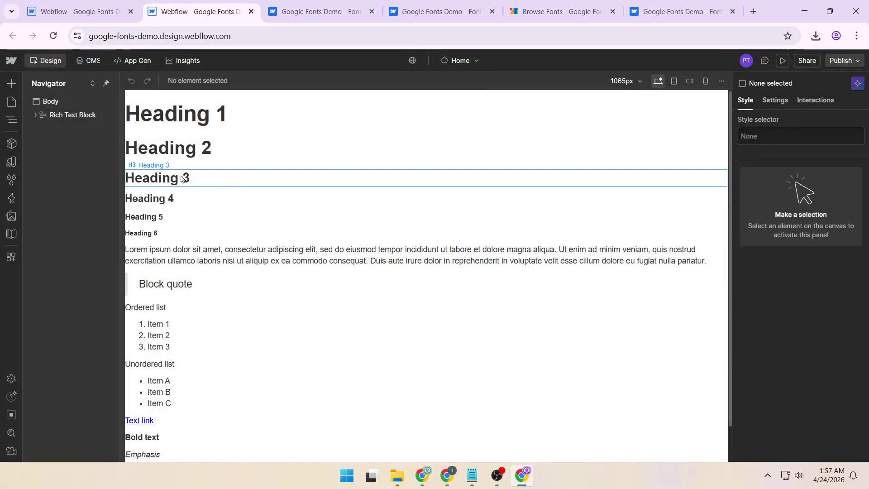
pyautogui.click(181, 178)
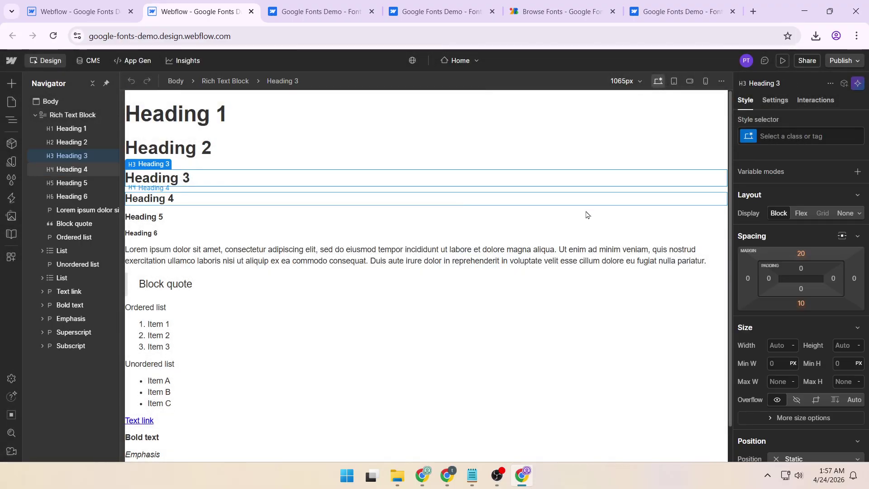
pyautogui.scroll(-5, 781, 300)
pyautogui.scroll(-4, 781, 300)
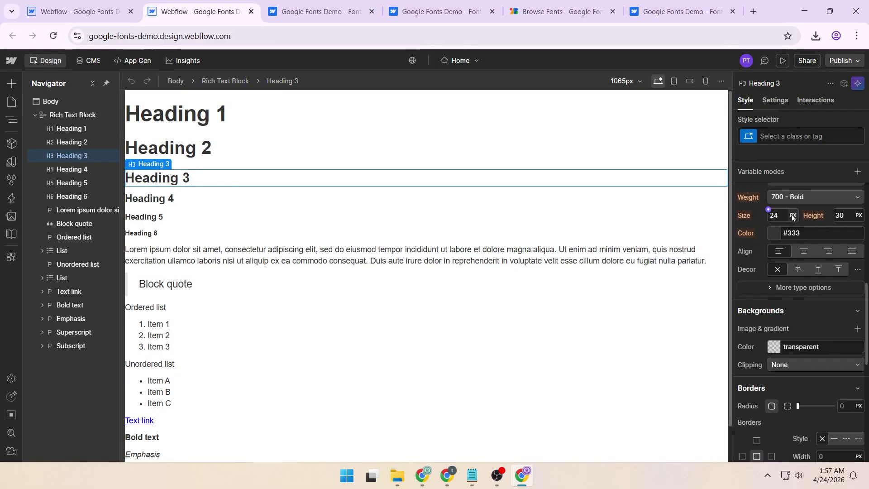
pyautogui.scroll(1, 793, 218)
pyautogui.click(794, 236)
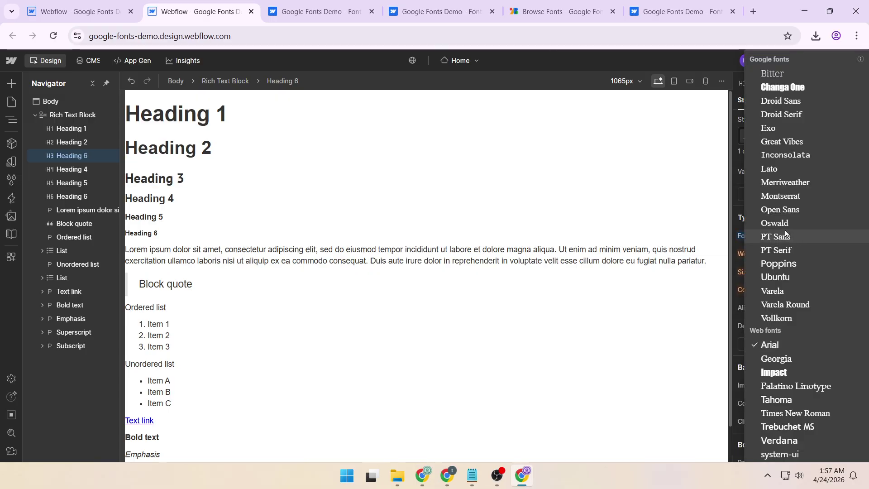
pyautogui.click(781, 264)
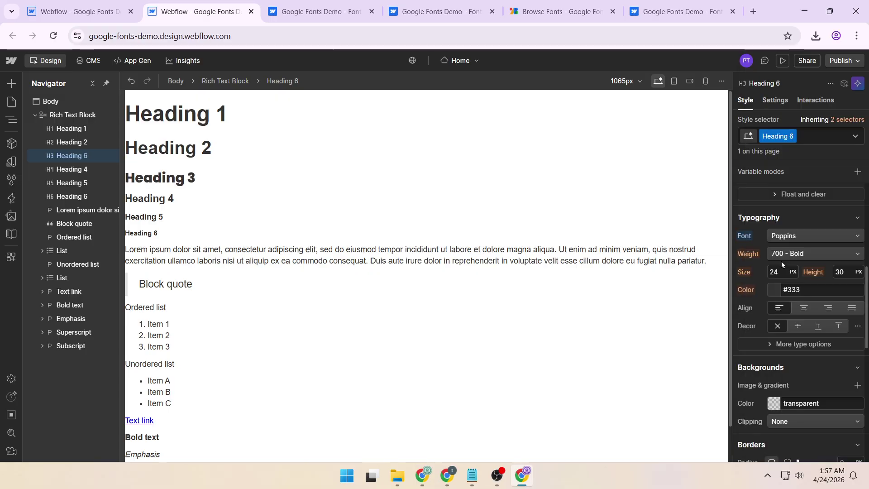
# Step: Set Heading 3's font weight to 400 - Normal and review which weights the list offers
pyautogui.click(807, 255)
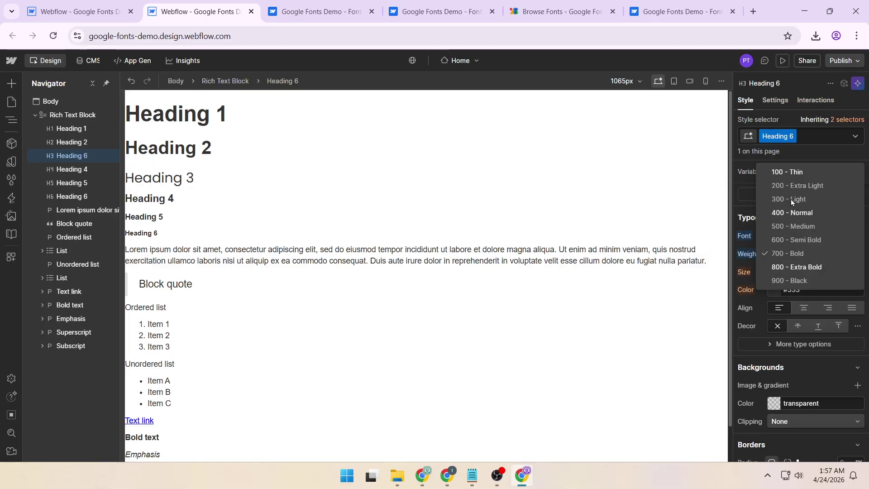
pyautogui.click(791, 210)
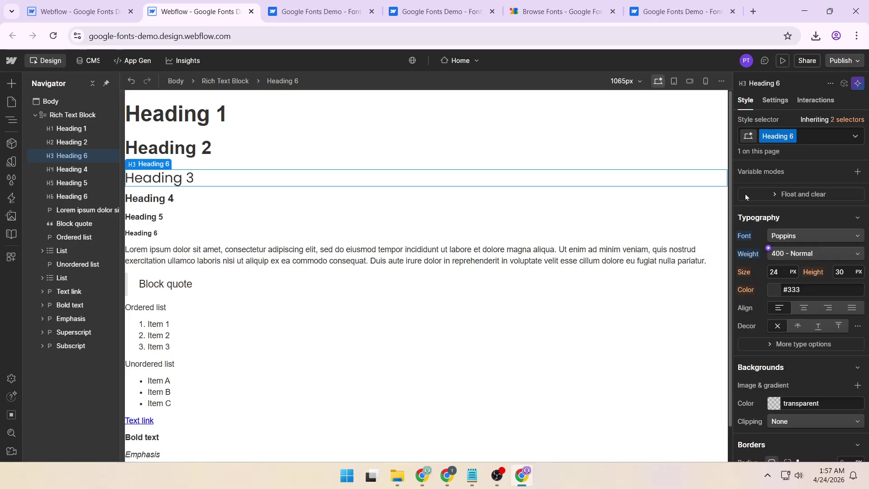
pyautogui.click(790, 272)
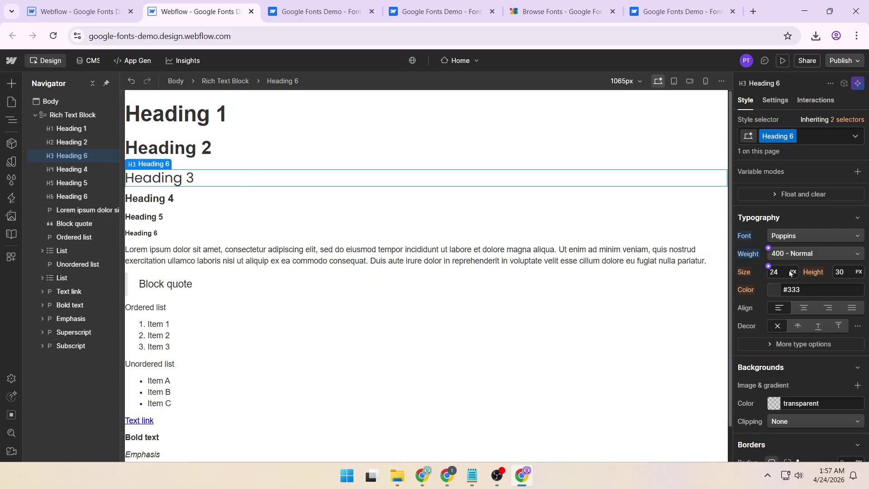
pyautogui.click(810, 259)
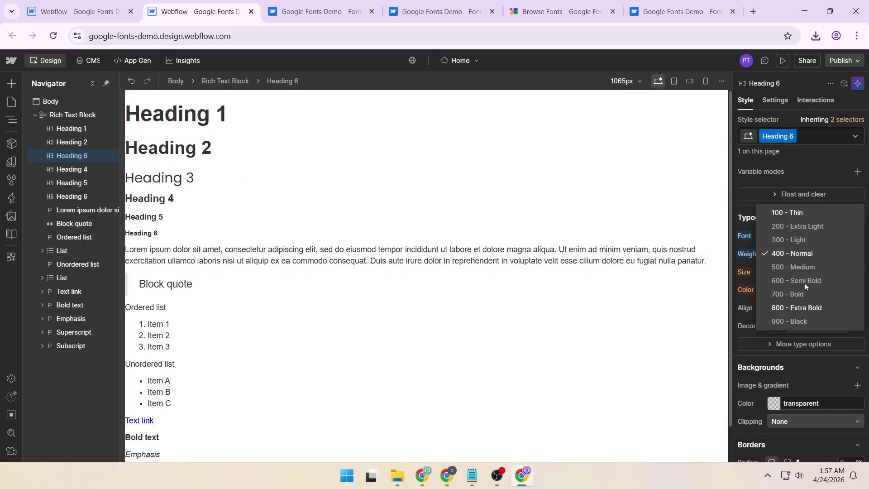
# Step: Go back to the site's Fonts settings and delete the installed Poppins font with its limited set of variants
pyautogui.click(320, 14)
pyautogui.scroll(4, 215, 136)
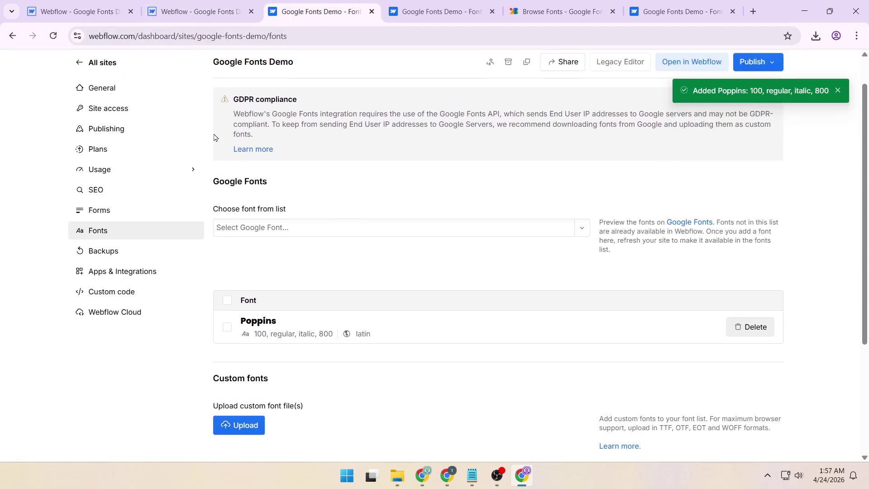
pyautogui.scroll(-1, 370, 220)
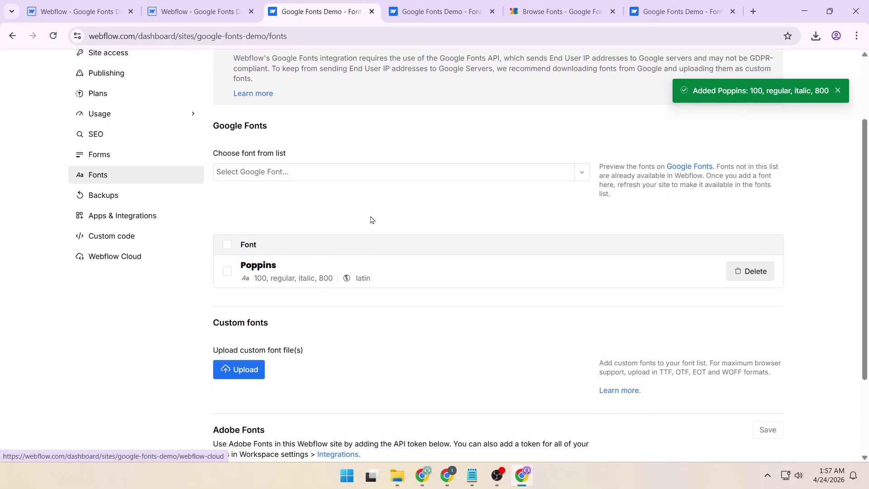
pyautogui.click(752, 273)
pyautogui.click(584, 150)
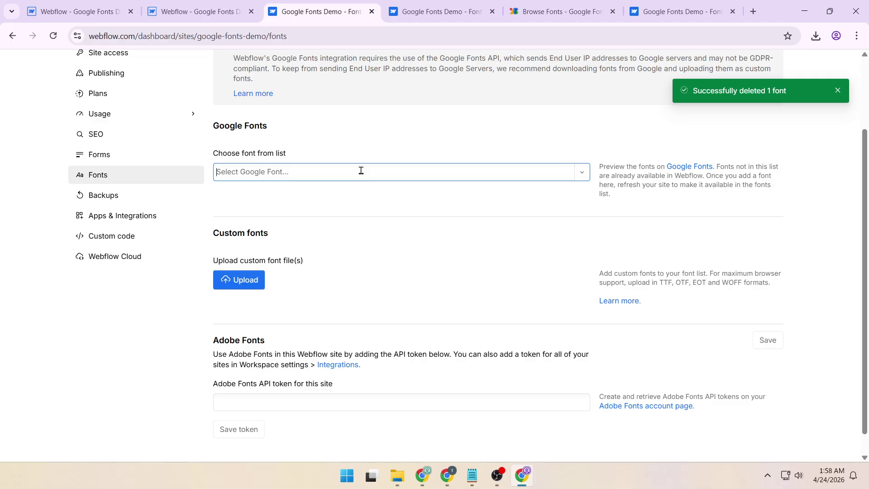
# Step: Add the Google font Poppins with all variants from 100 through 900italic and the latin script
pyautogui.write('poppins')
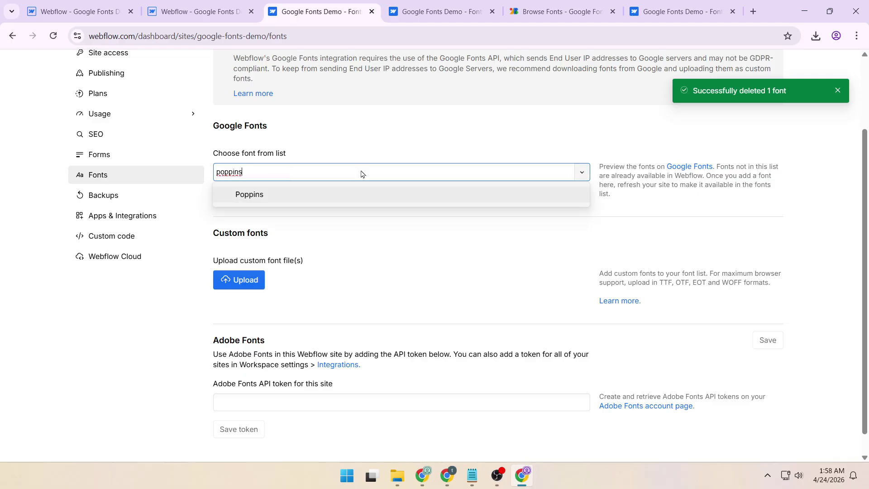
pyautogui.click(255, 196)
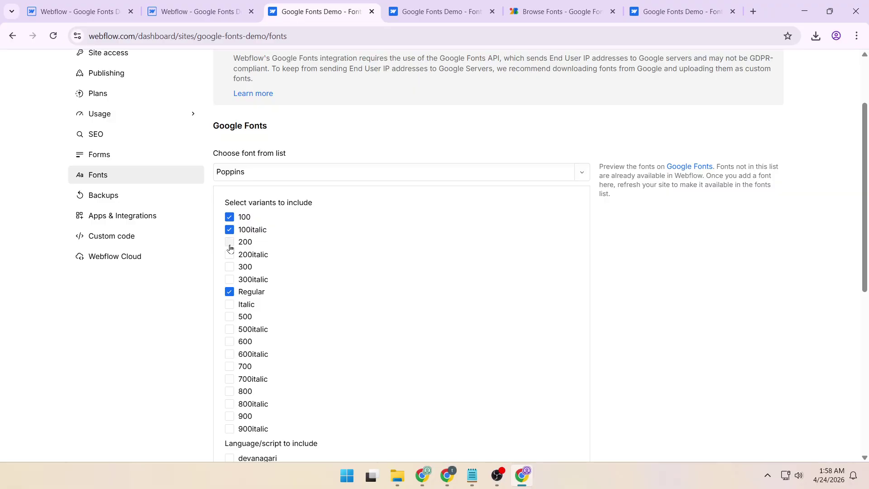
pyautogui.click(229, 280)
pyautogui.scroll(-3, 227, 204)
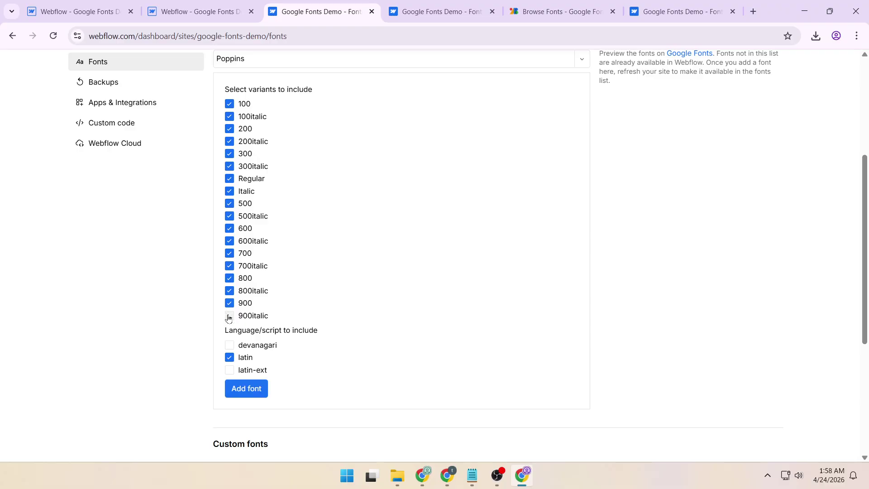
pyautogui.click(248, 392)
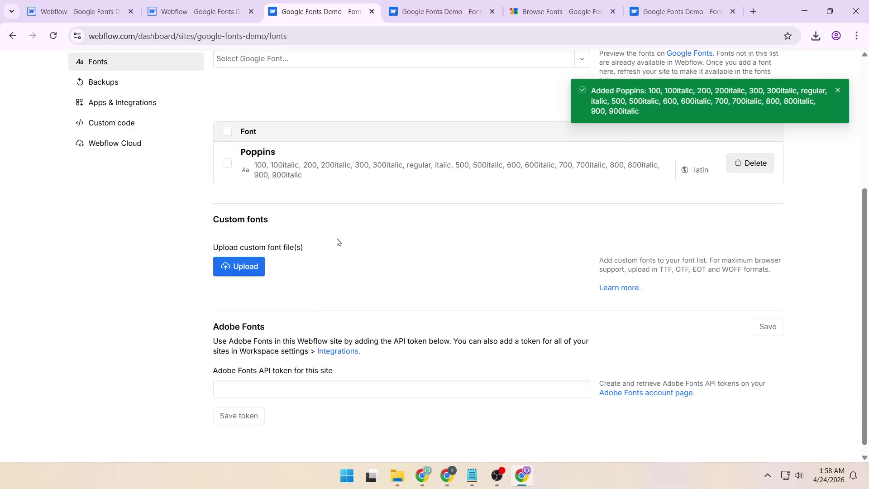
# Step: Reload the Designer to load the added font variants and close the duplicate Designer page
pyautogui.click(96, 12)
pyautogui.click(53, 36)
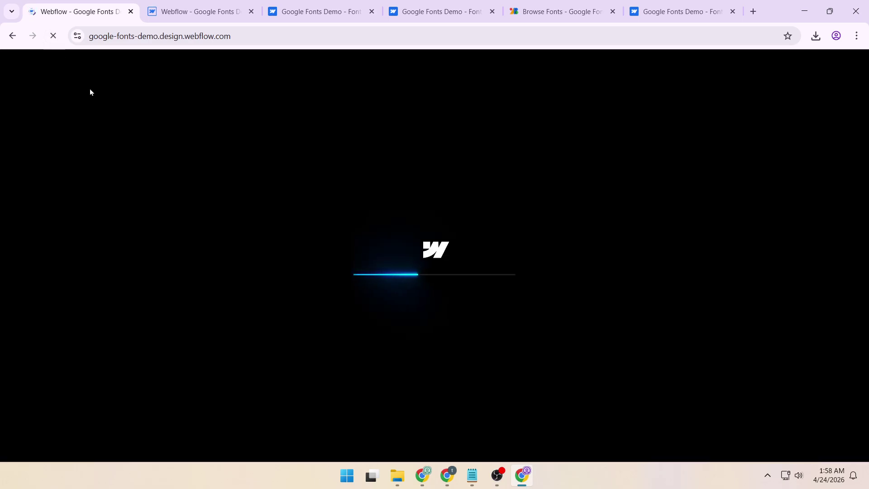
pyautogui.middleClick(162, 16)
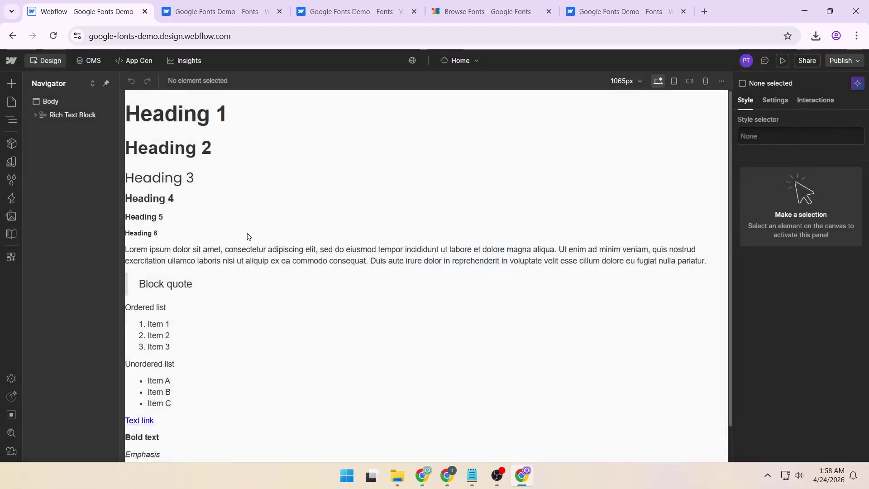
# Step: Set the Heading 2 element's font to Poppins
pyautogui.click(172, 153)
pyautogui.scroll(-6, 807, 326)
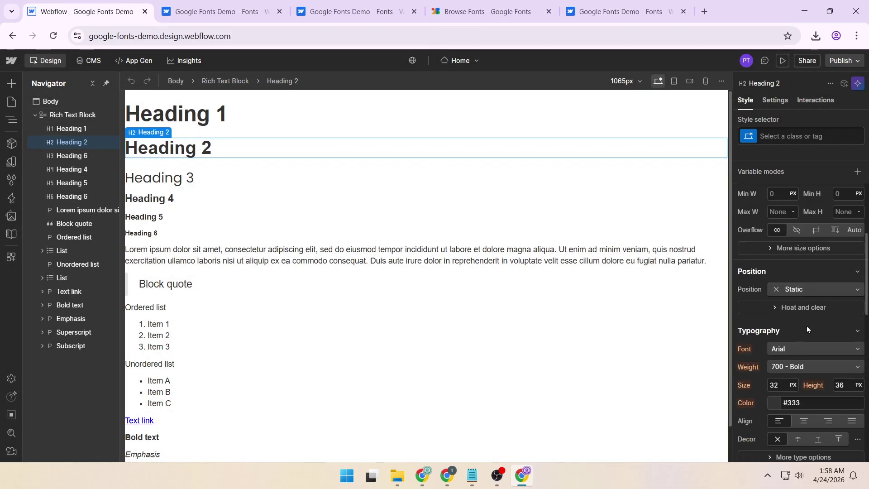
pyautogui.click(793, 234)
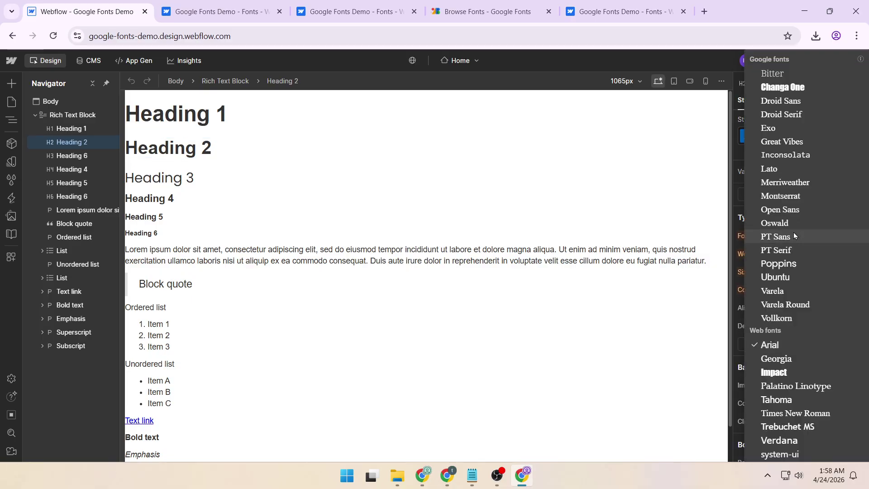
pyautogui.click(787, 262)
# Step: Try the 900 - Black weight on Heading 2 and set it to 800 - Extra Bold
pyautogui.click(794, 253)
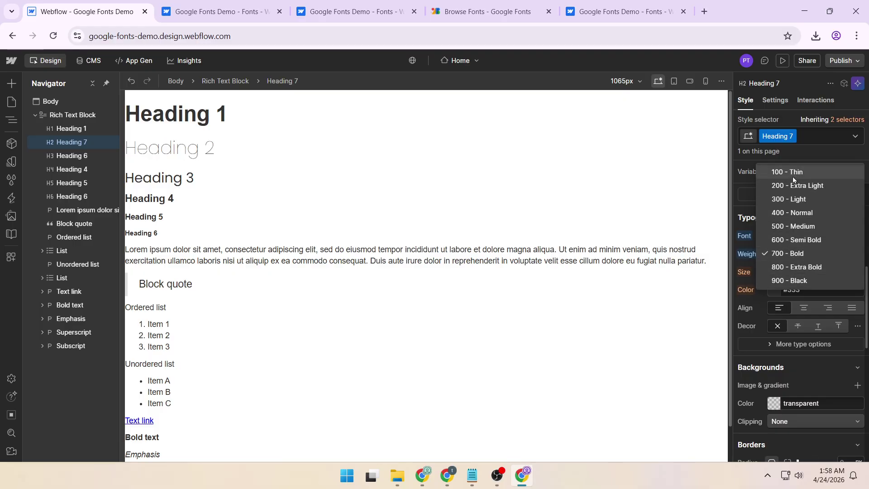
pyautogui.click(781, 279)
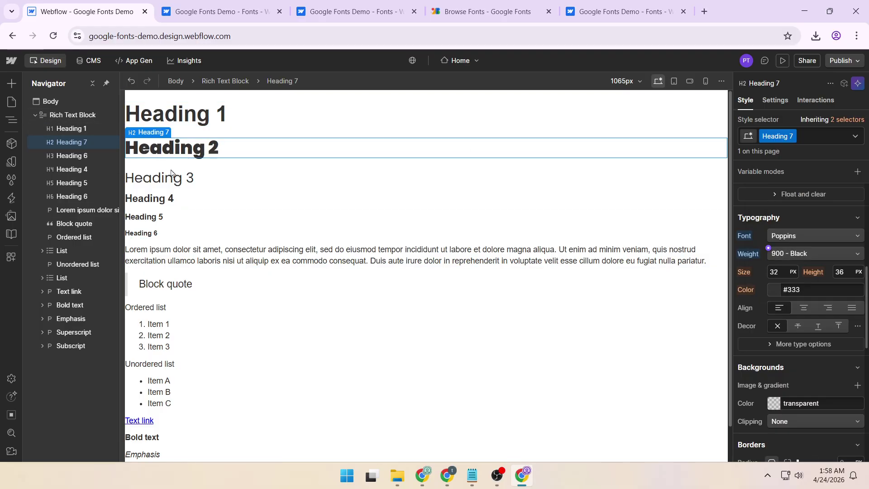
pyautogui.click(805, 257)
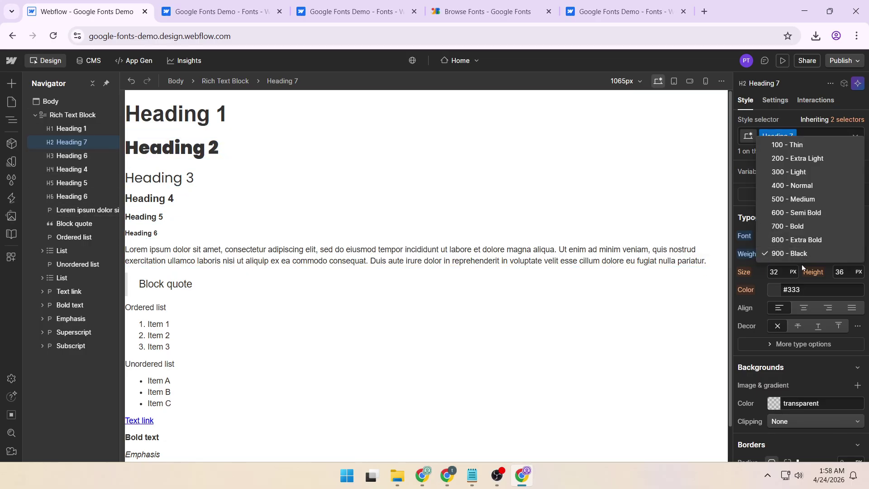
pyautogui.click(801, 240)
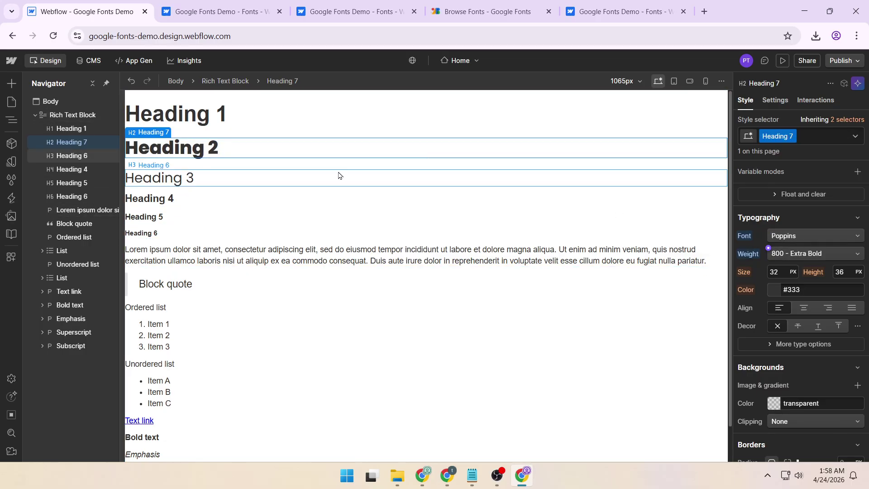
# Step: Delete the Poppins font with all its variants from the site in the Fonts settings
pyautogui.click(222, 10)
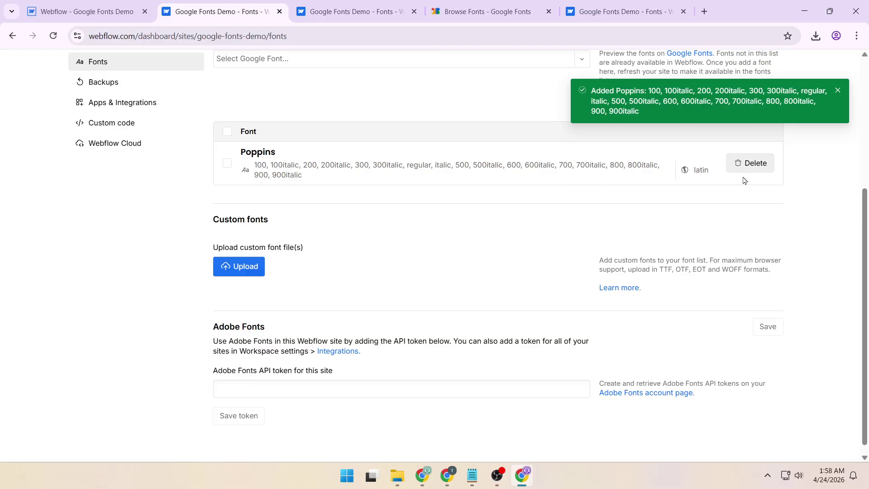
pyautogui.click(749, 164)
pyautogui.click(569, 148)
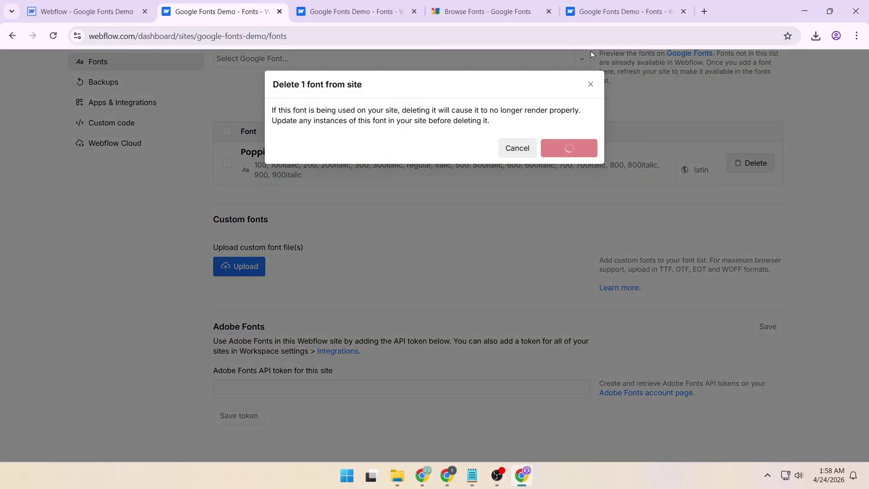
# Step: Find Poppins on the Google Fonts website and download the whole font family
pyautogui.click(469, 15)
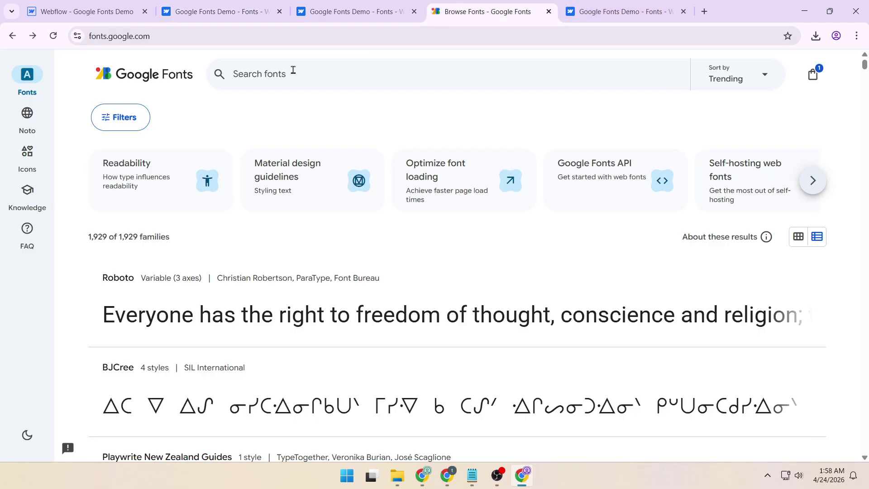
pyautogui.write('poppins')
pyautogui.click(265, 107)
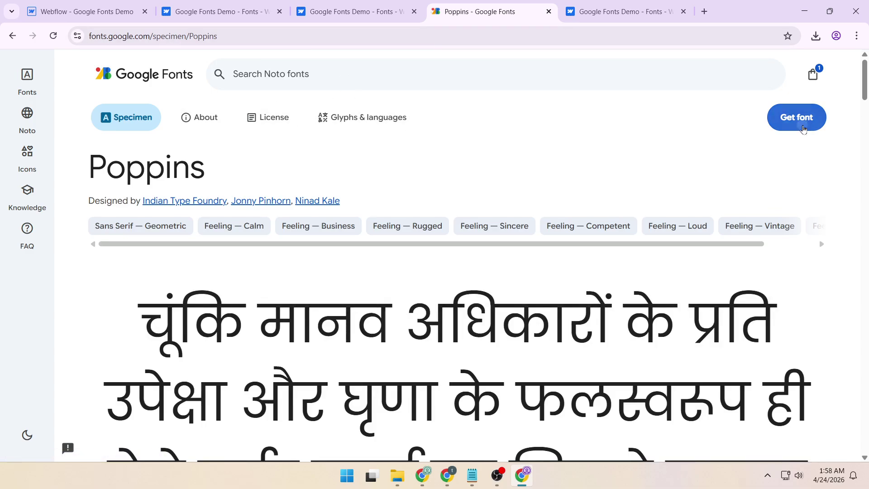
pyautogui.click(796, 118)
pyautogui.click(728, 240)
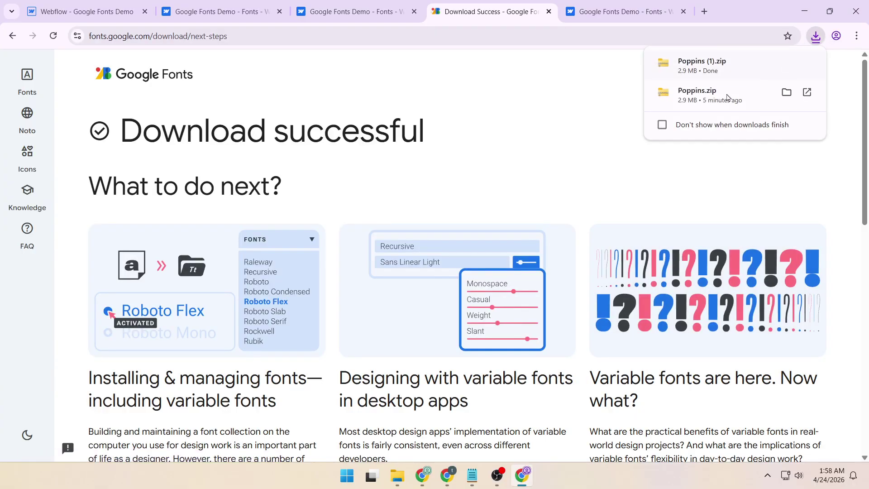
# Step: In File Explorer's Downloads, look at the extraction options for Poppins.zip and open the extracted Poppins folder
pyautogui.moveTo(402, 478)
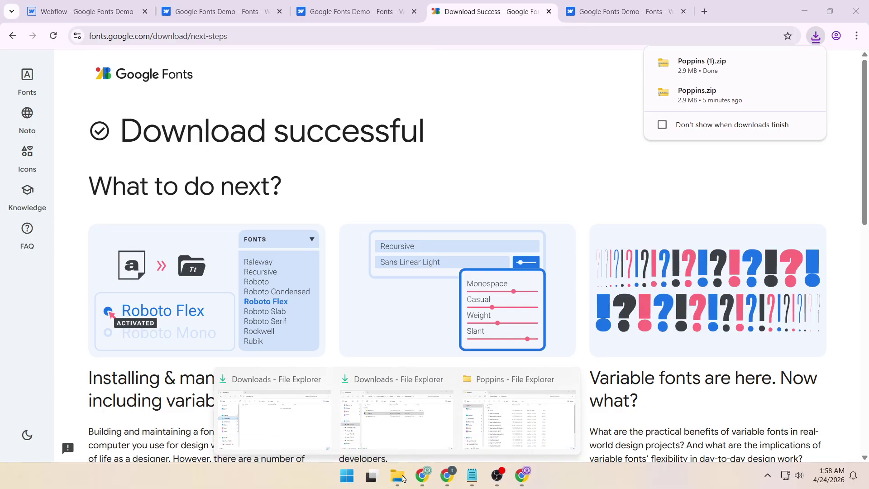
pyautogui.click(395, 421)
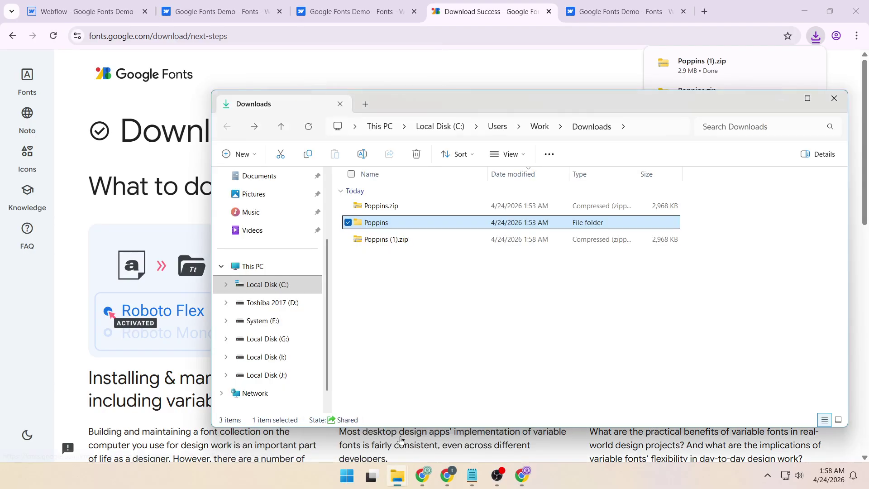
pyautogui.click(385, 209)
pyautogui.rightClick(385, 207)
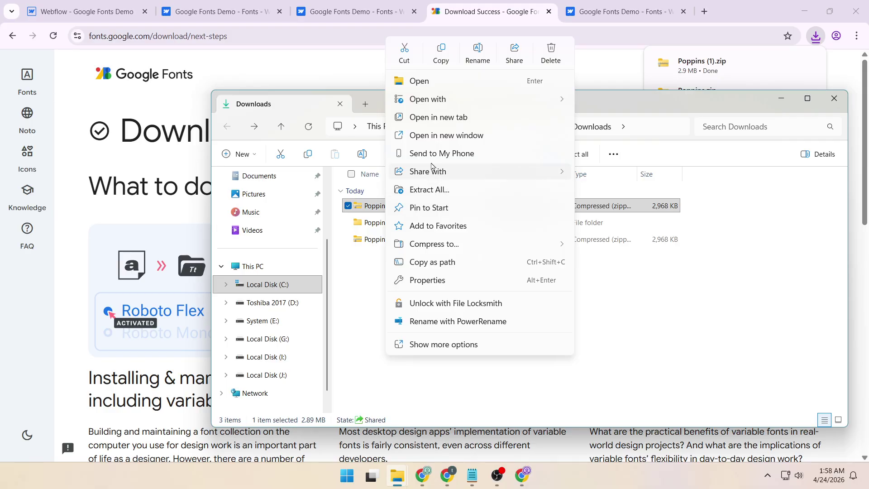
pyautogui.press('Escape')
pyautogui.doubleClick(442, 222)
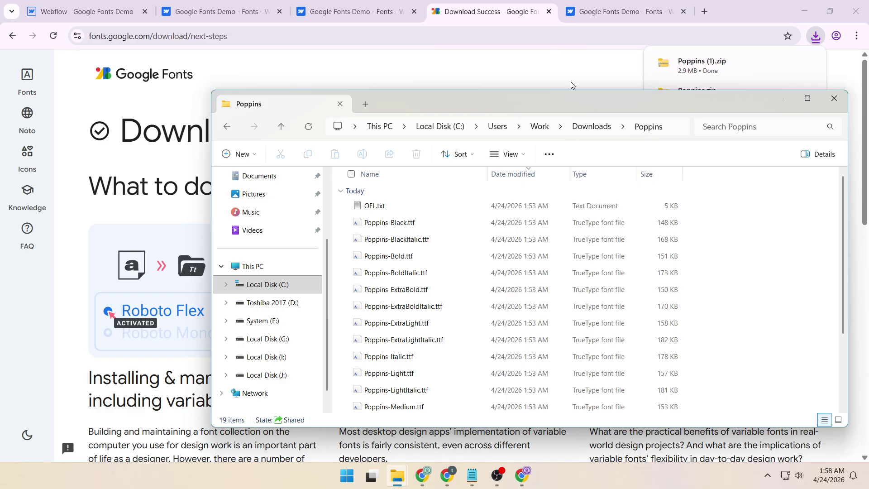
# Step: Switch back to Chrome, reload the Webflow Fonts settings page that has Poppins chosen, and move its tab to the end
pyautogui.click(600, 14)
pyautogui.scroll(8, 539, 203)
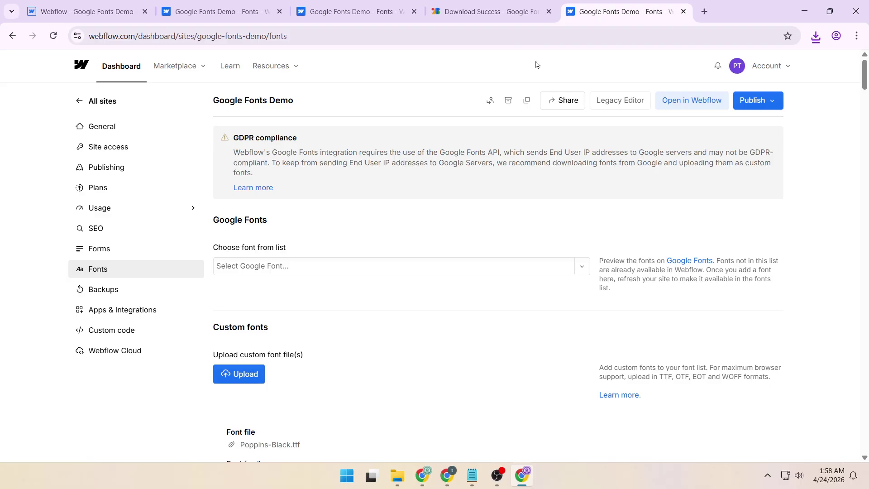
pyautogui.click(351, 16)
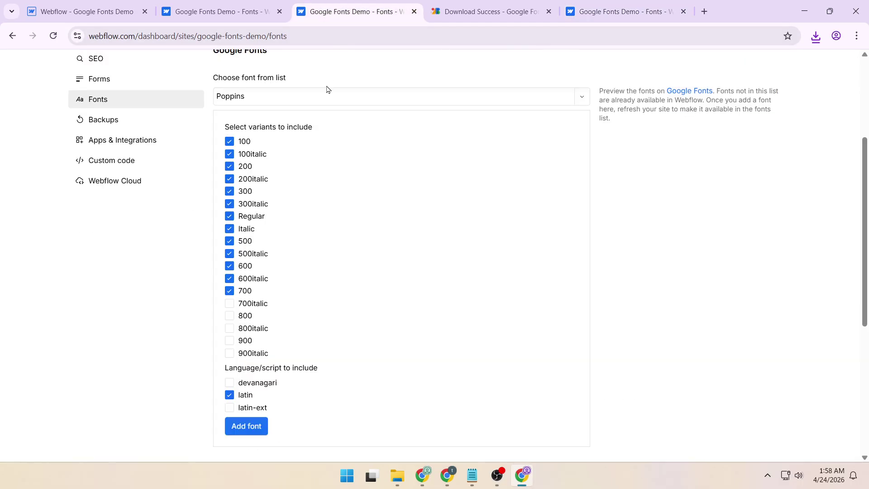
pyautogui.scroll(4, 319, 108)
pyautogui.click(53, 36)
pyautogui.moveTo(370, 11); pyautogui.dragTo(601, 11)
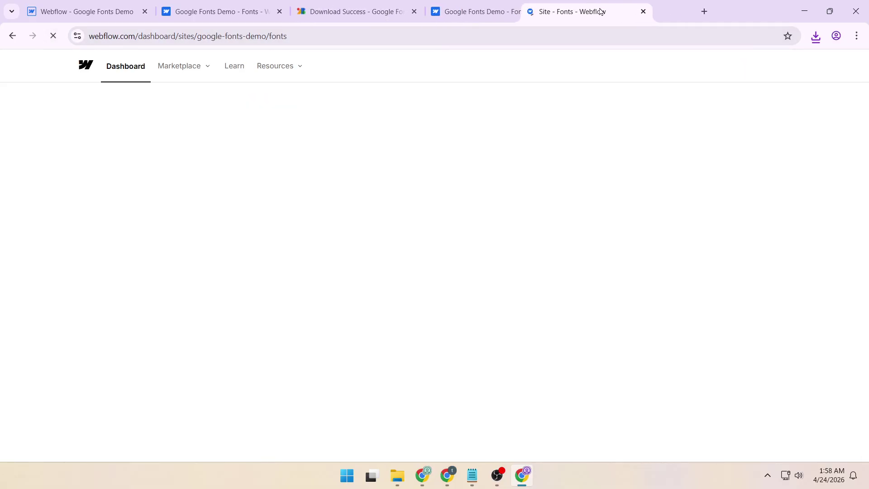
# Step: Choose all Poppins .ttf files from the Downloads Poppins folder for the custom fonts upload, leaving out OFL.txt
pyautogui.scroll(-1, 353, 253)
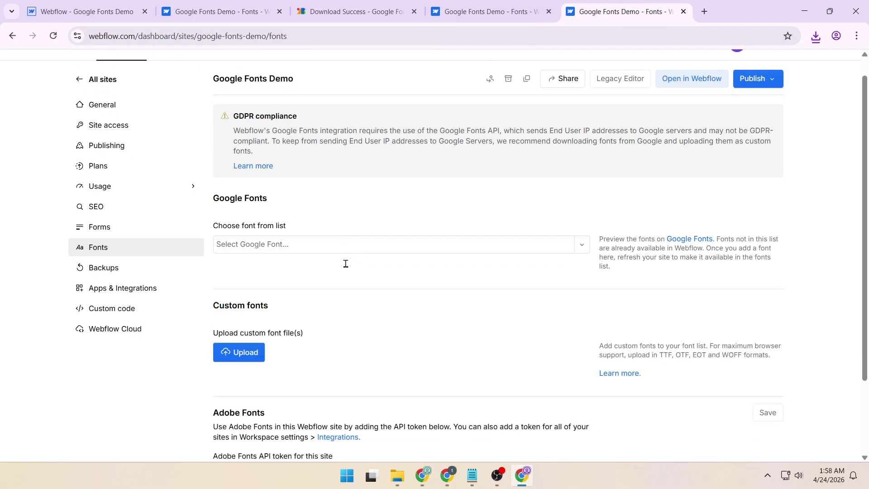
pyautogui.scroll(-2, 345, 263)
pyautogui.click(238, 260)
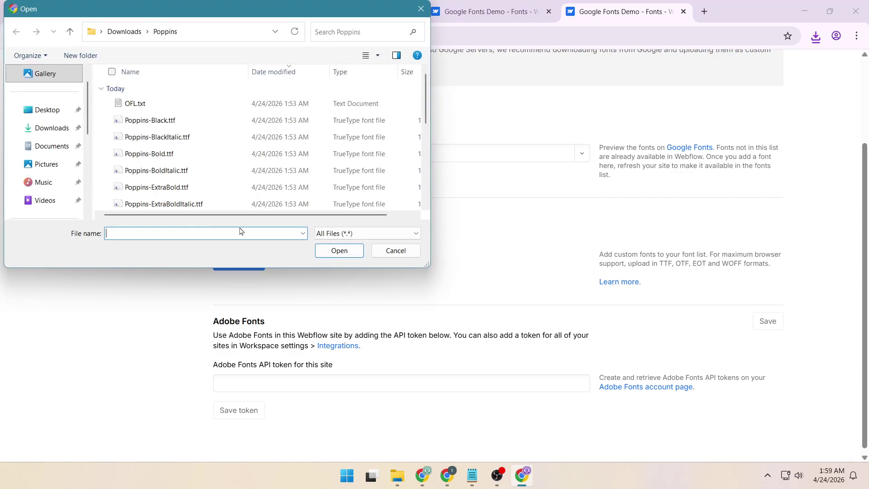
pyautogui.click(171, 102)
pyautogui.hotkey('ctrl', 'a')
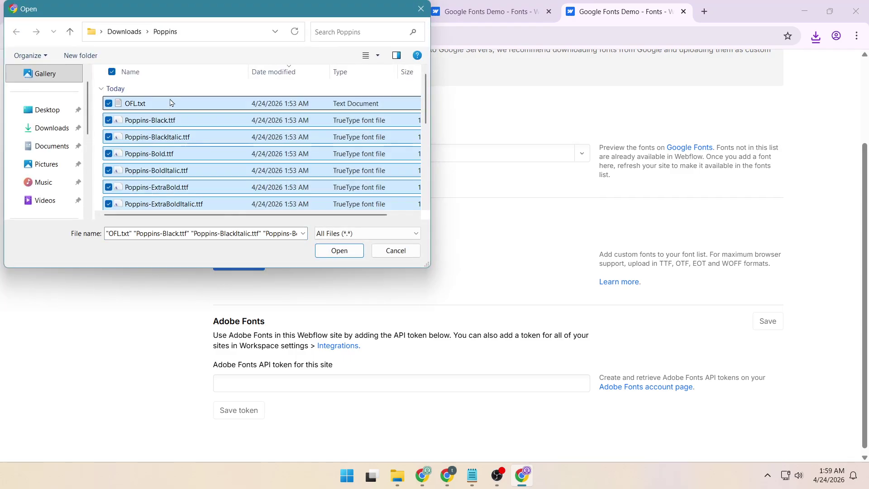
pyautogui.click(159, 103)
pyautogui.hotkey('ctrl', 'a')
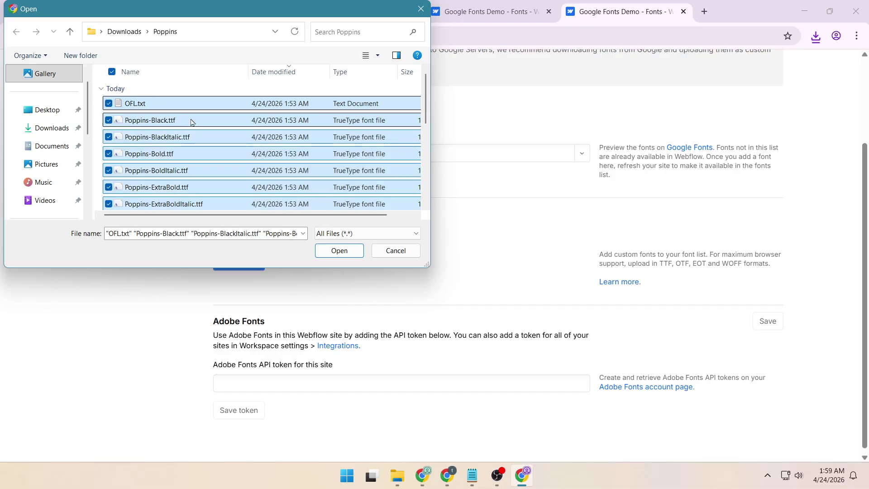
pyautogui.keyDown('ctrl'); pyautogui.click(175, 106); pyautogui.keyUp('ctrl')
pyautogui.press('Return')
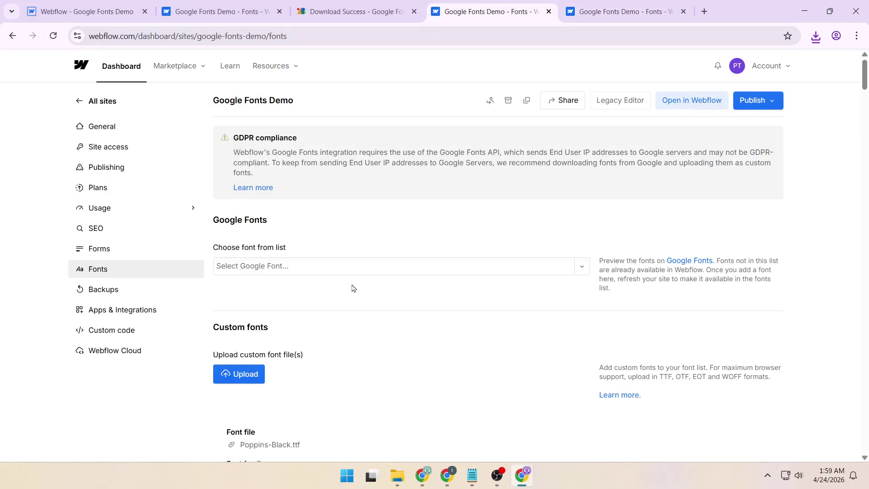
# Step: In the Fonts settings tab that already lists the Poppins files, upload Poppins-Black.ttf with weight 900 (Black) and fallback Arial
pyautogui.scroll(-8, 352, 288)
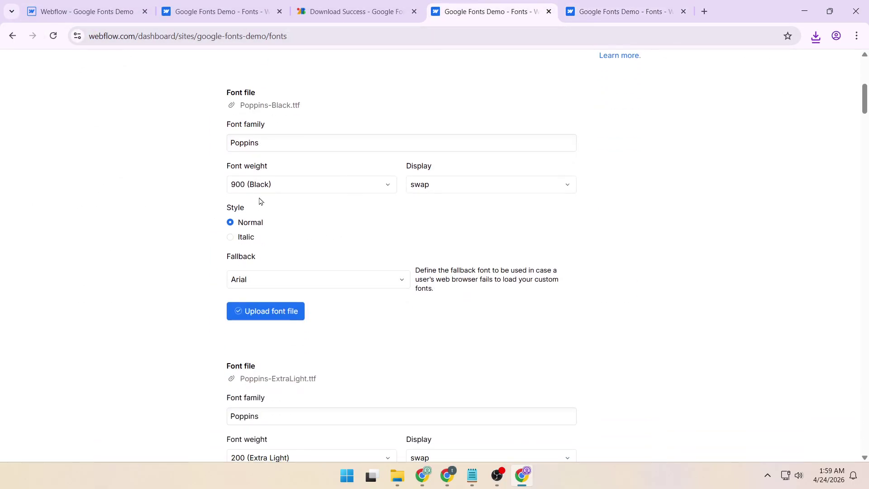
pyautogui.click(268, 190)
pyautogui.click(274, 324)
pyautogui.scroll(-3, 393, 317)
pyautogui.click(321, 171)
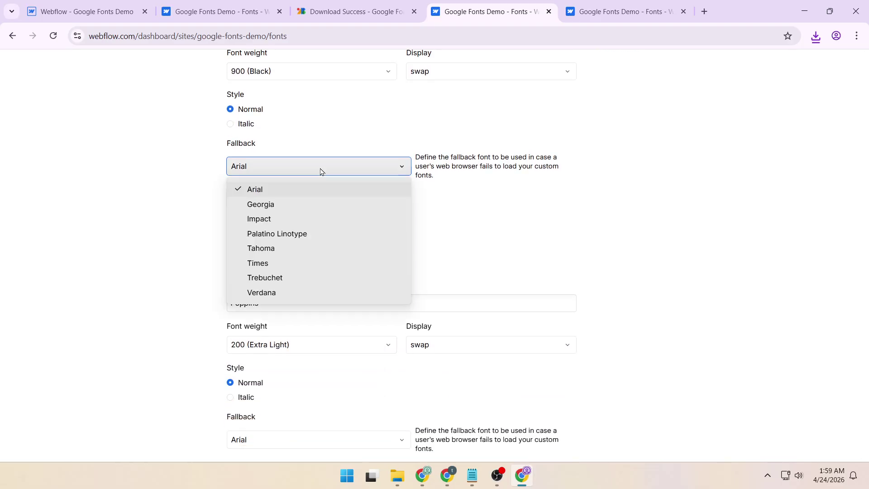
pyautogui.click(285, 190)
pyautogui.scroll(-4, 324, 270)
pyautogui.scroll(4, 324, 270)
pyautogui.click(273, 201)
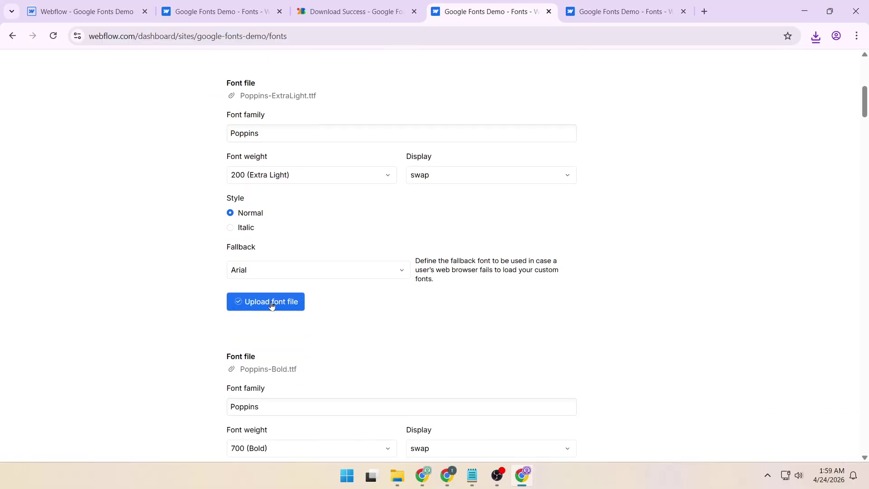
# Step: Upload further Poppins files with their preset weights and styles, including Poppins-ExtraLight.ttf, Poppins-Bold.ttf, Poppins-Light.ttf and Poppins-ExtraLightItalic.ttf
pyautogui.click(272, 303)
pyautogui.scroll(-3, 268, 276)
pyautogui.click(265, 236)
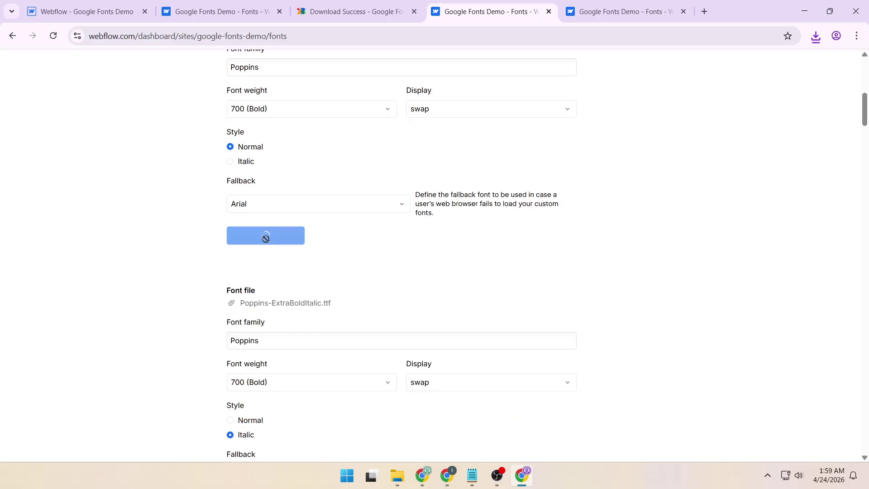
pyautogui.click(261, 290)
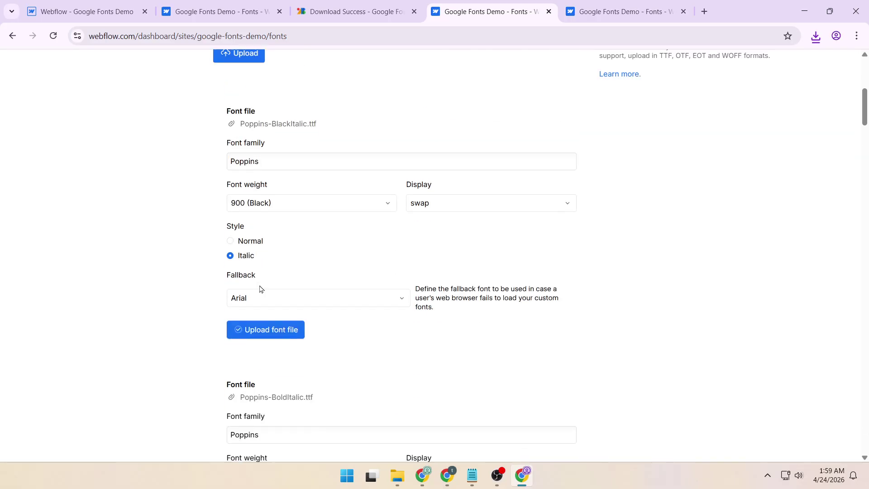
pyautogui.click(267, 273)
pyautogui.click(261, 319)
pyautogui.scroll(-5, 261, 318)
pyautogui.click(253, 366)
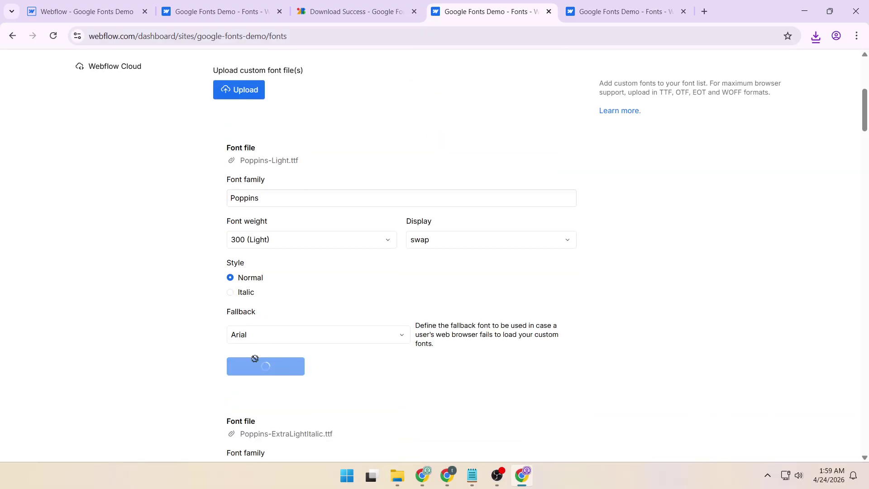
pyautogui.click(252, 409)
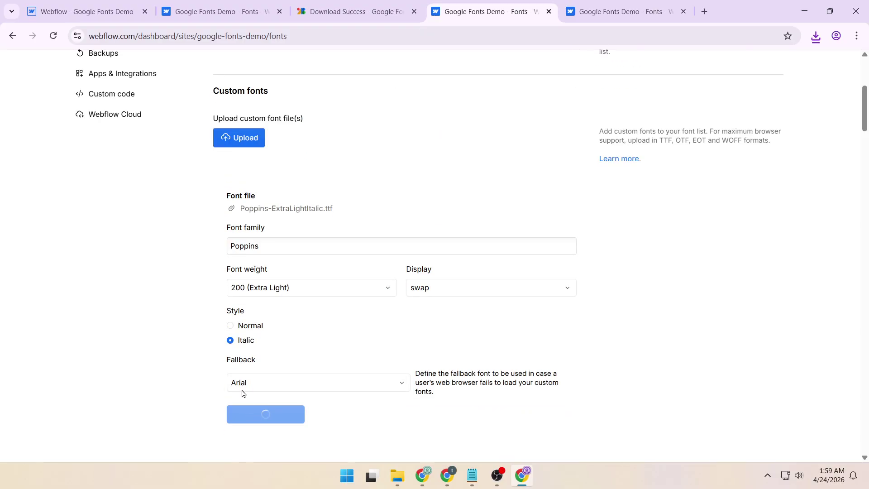
# Step: Reload the site in the Webflow Designer and set Heading 1's font to the custom font Poppins
pyautogui.click(87, 10)
pyautogui.click(87, 36)
pyautogui.press('Return')
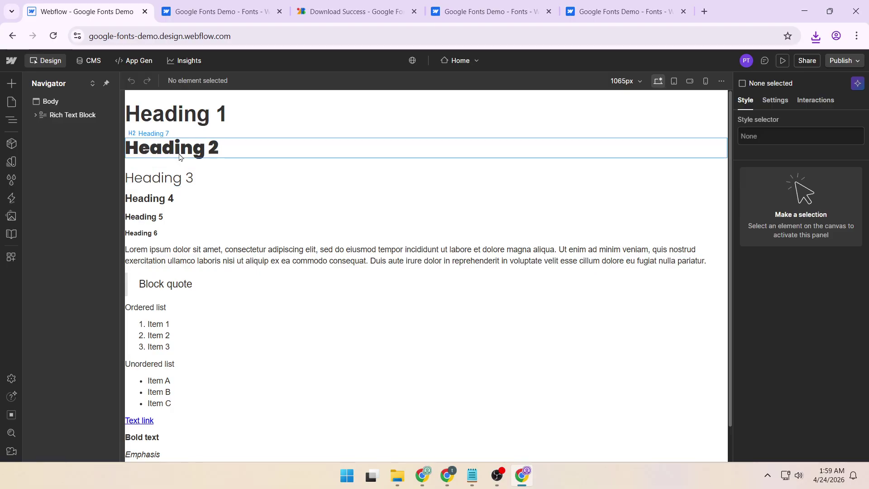
pyautogui.click(194, 123)
pyautogui.scroll(-4, 781, 295)
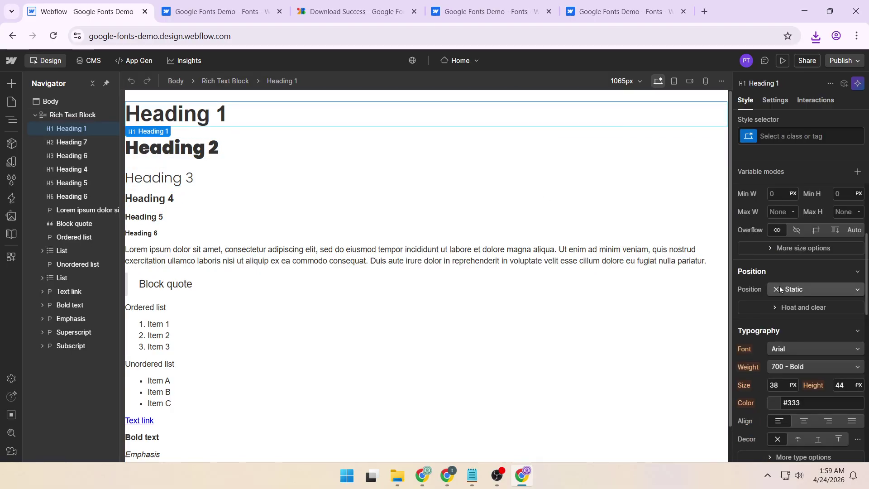
pyautogui.scroll(-3, 781, 294)
pyautogui.click(796, 233)
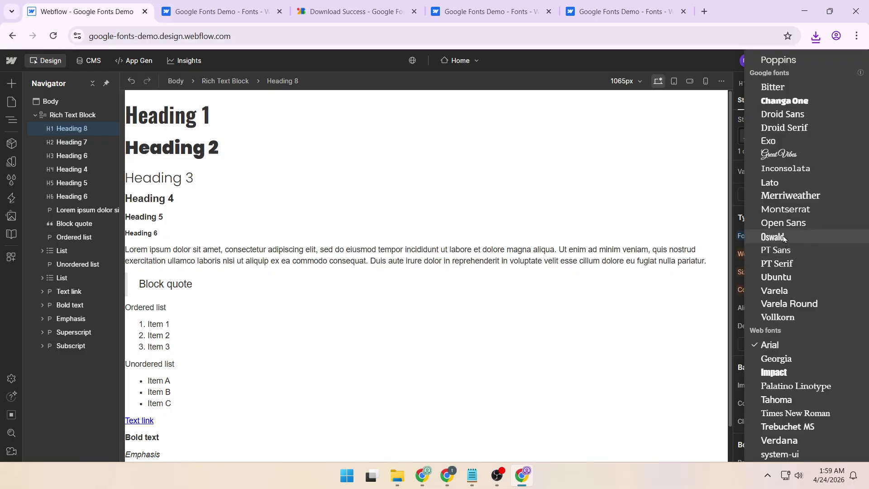
pyautogui.scroll(2, 790, 285)
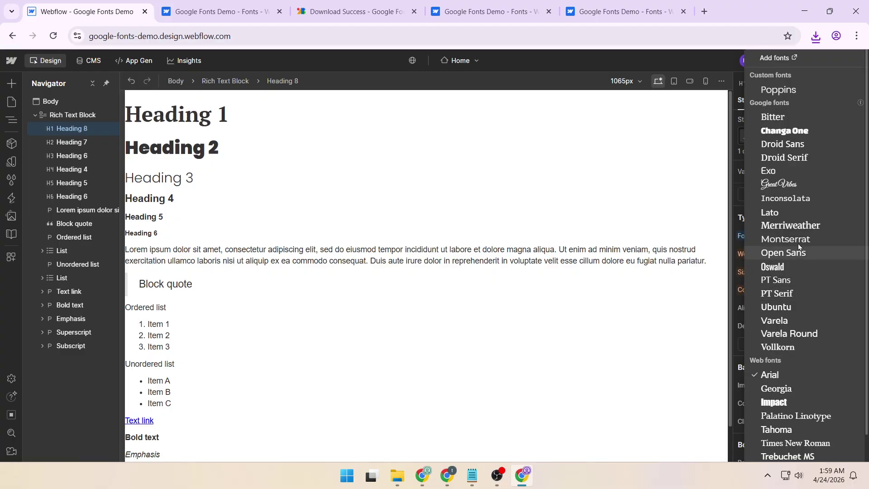
pyautogui.click(777, 90)
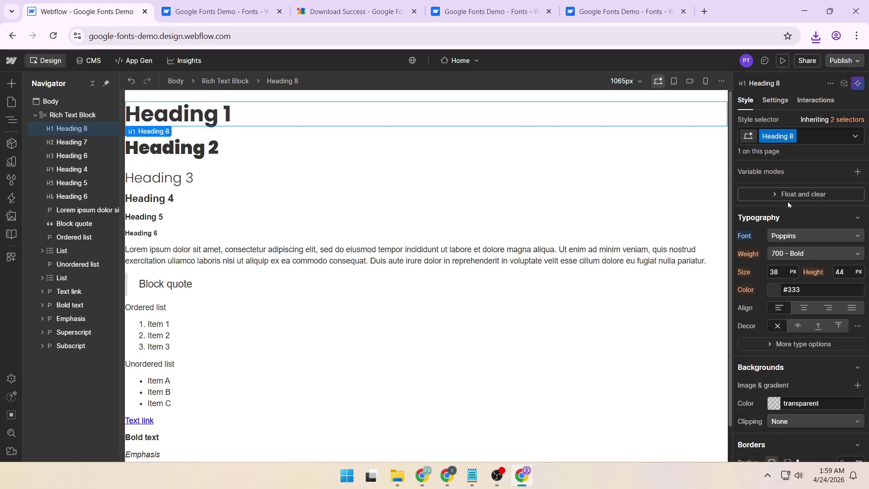
# Step: Open the font weight options of Heading 1 to examine which Poppins weights are available
pyautogui.scroll(-2, 787, 338)
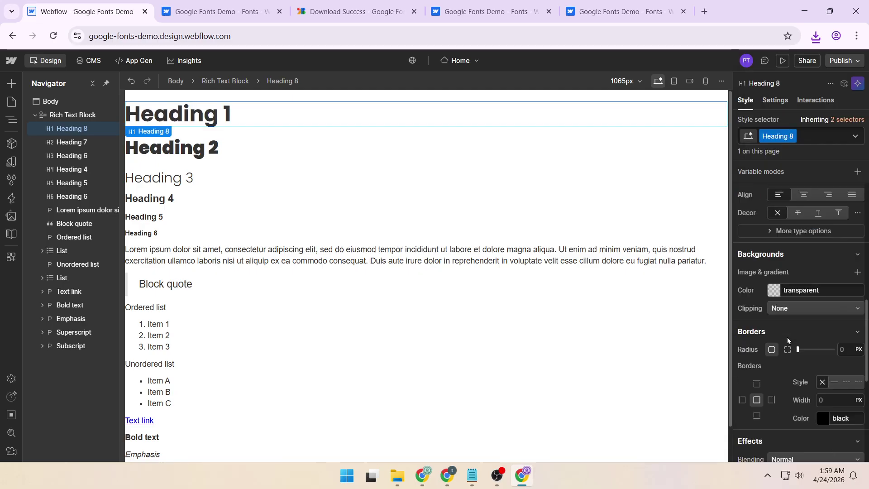
pyautogui.scroll(1, 786, 337)
pyautogui.scroll(5, 786, 338)
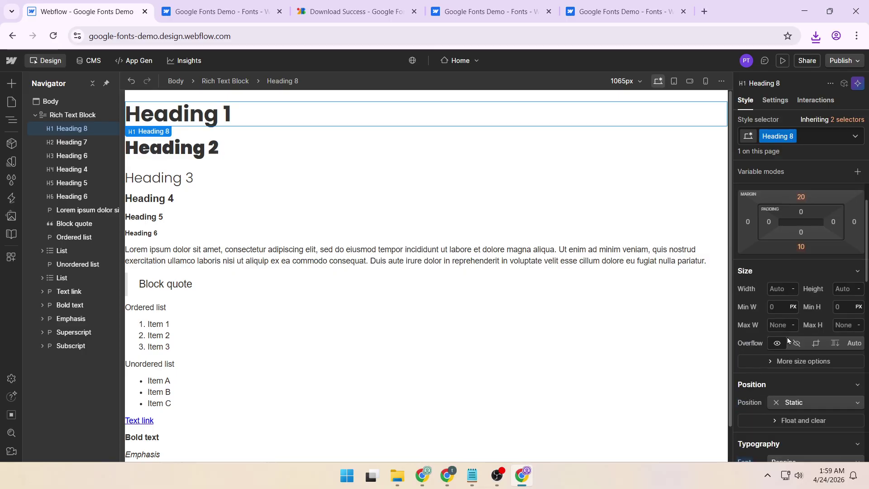
pyautogui.scroll(-6, 786, 338)
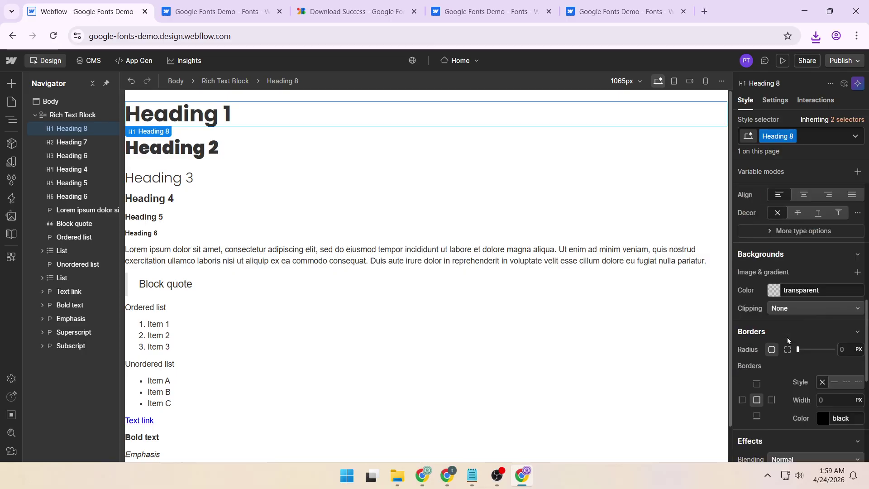
pyautogui.scroll(-3, 786, 338)
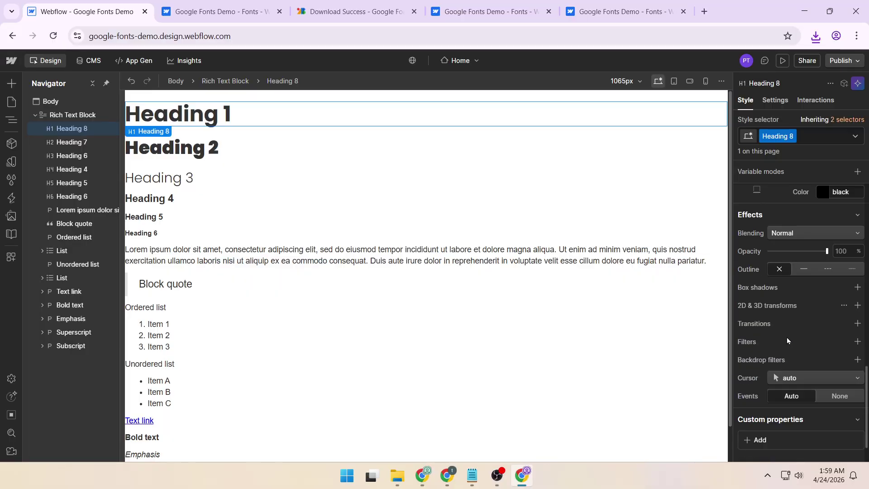
pyautogui.scroll(2, 787, 340)
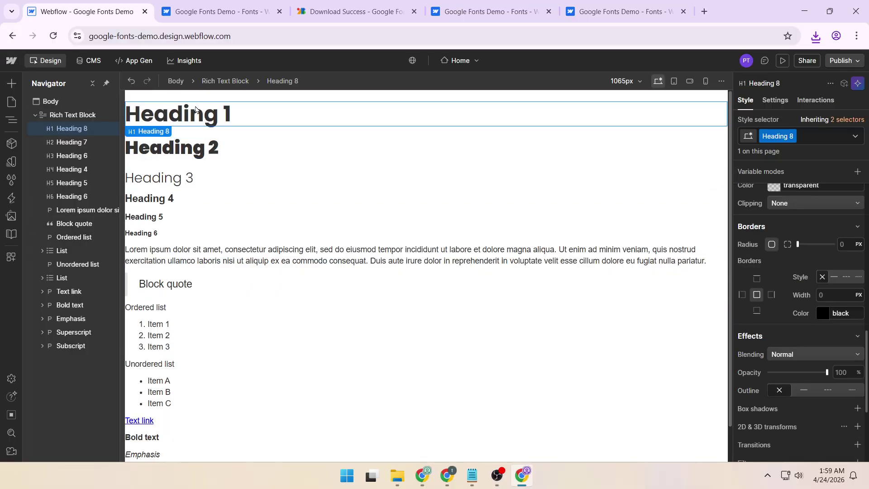
pyautogui.scroll(5, 802, 255)
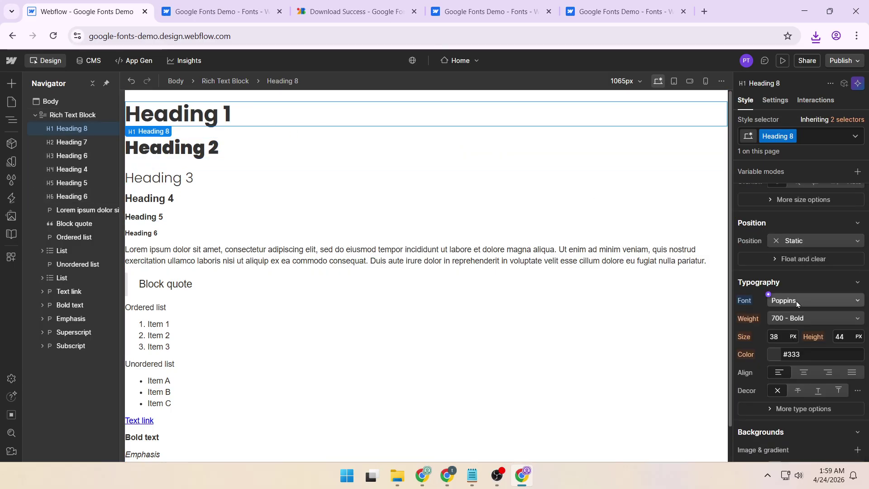
pyautogui.click(796, 318)
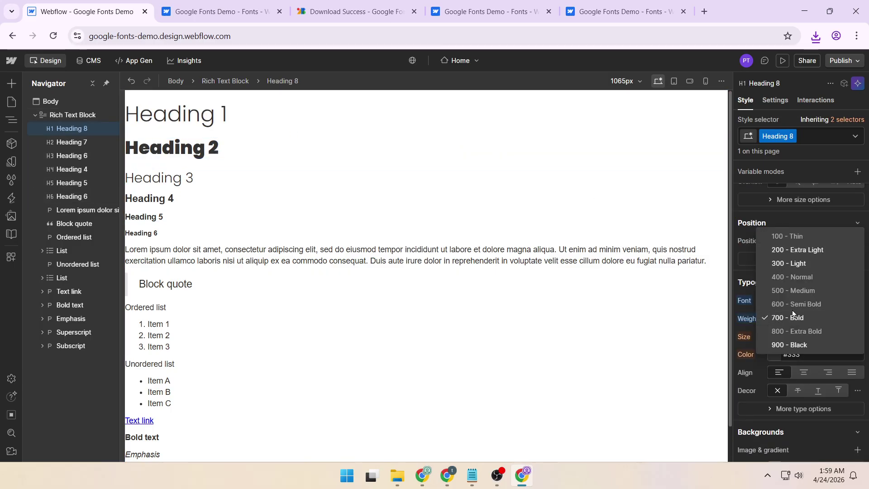